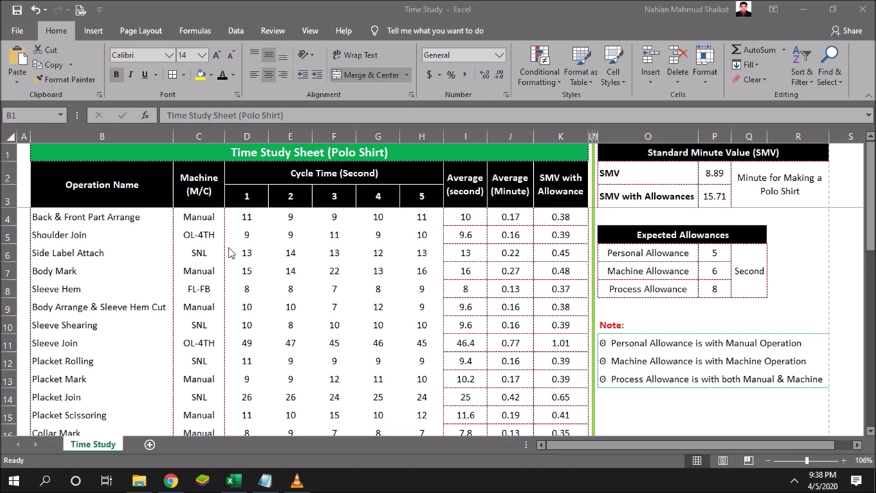
# Step: Select the Time Study Sheet (Polo Shirt) title cell
pyautogui.click(212, 158)
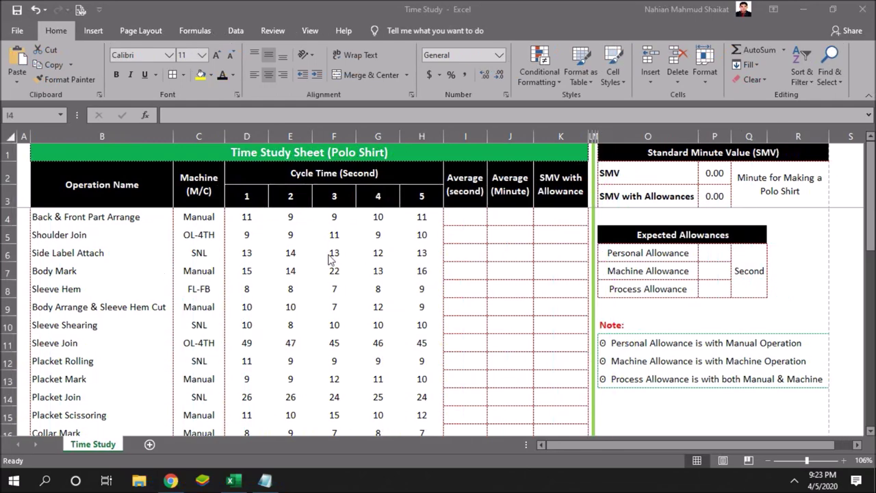
pyautogui.click(251, 218)
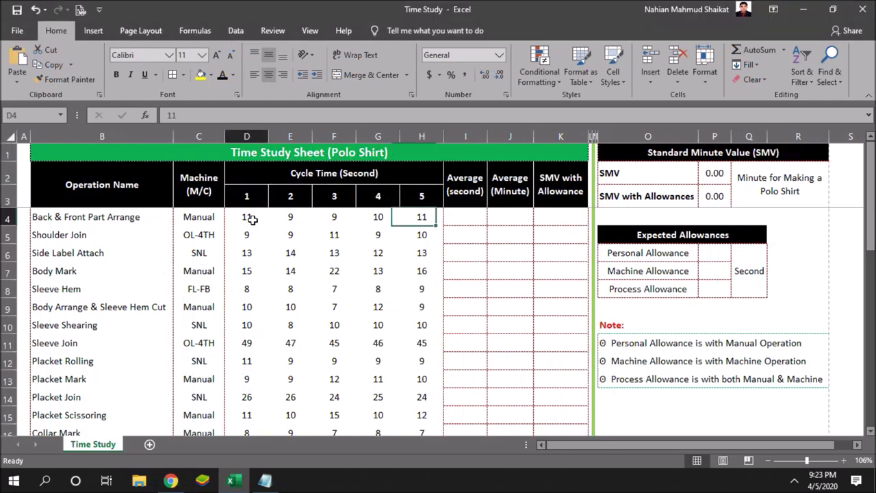
pyautogui.click(277, 218)
pyautogui.click(260, 225)
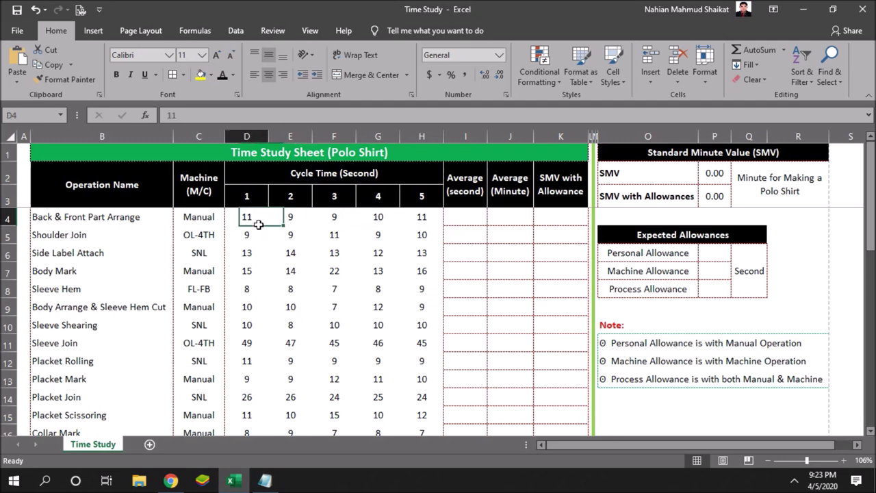
pyautogui.click(365, 219)
pyautogui.click(421, 219)
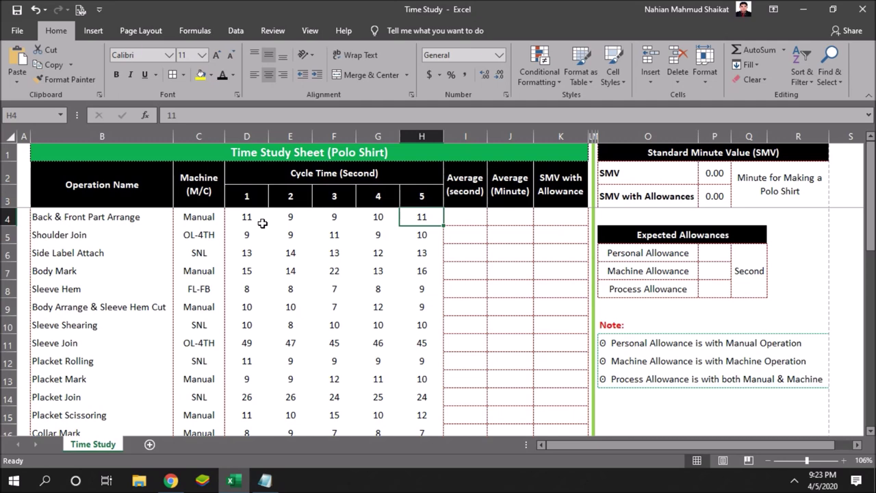
pyautogui.click(262, 223)
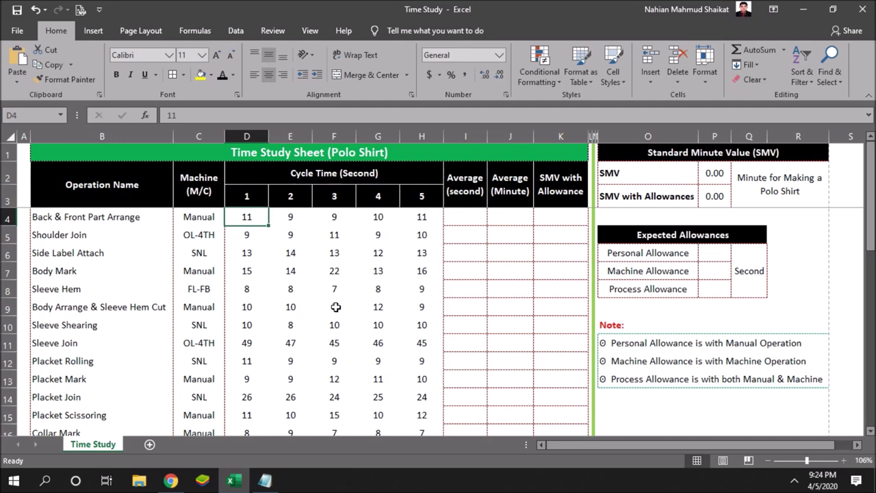
pyautogui.click(404, 156)
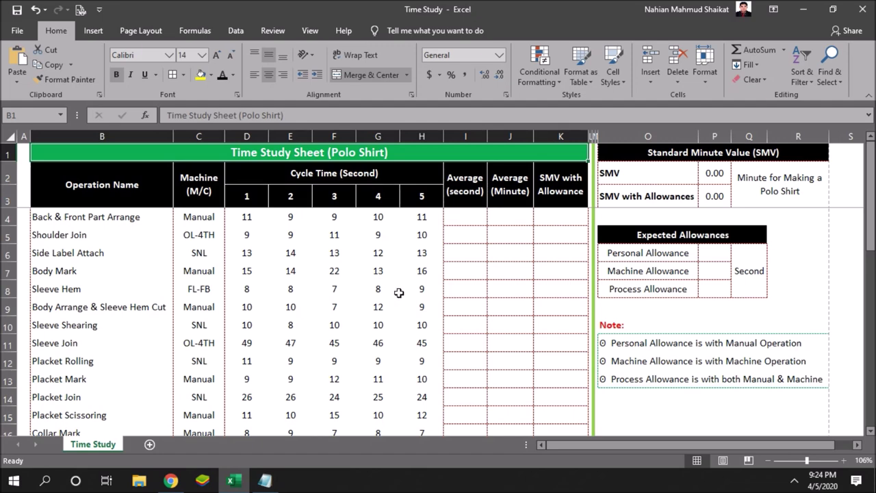
pyautogui.click(96, 218)
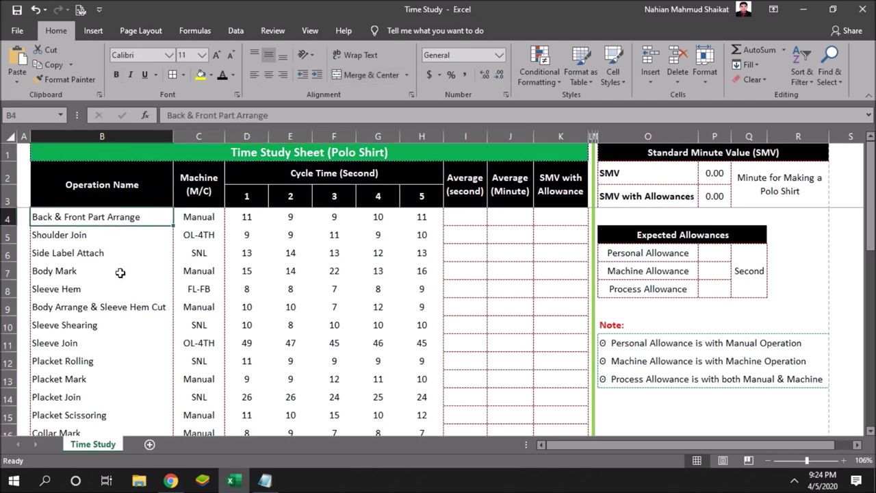
pyautogui.scroll(-5, 119, 287)
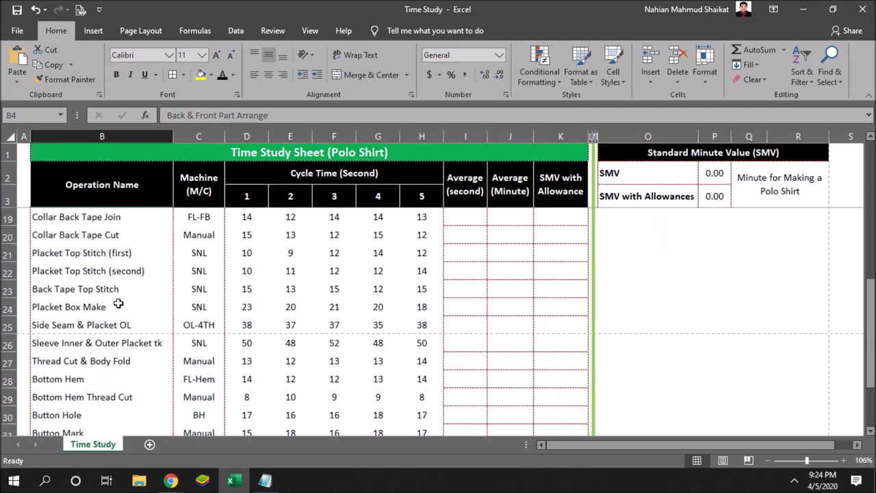
pyautogui.scroll(5, 118, 304)
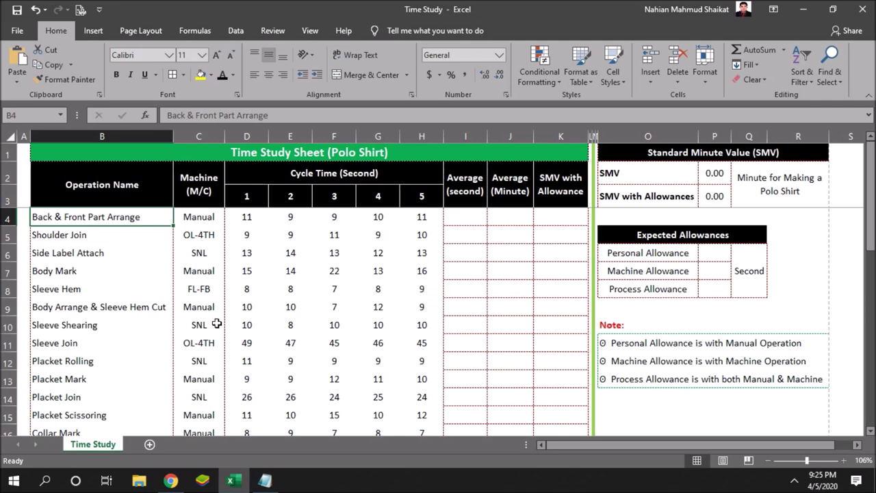
pyautogui.scroll(-4, 216, 324)
pyautogui.scroll(1, 216, 323)
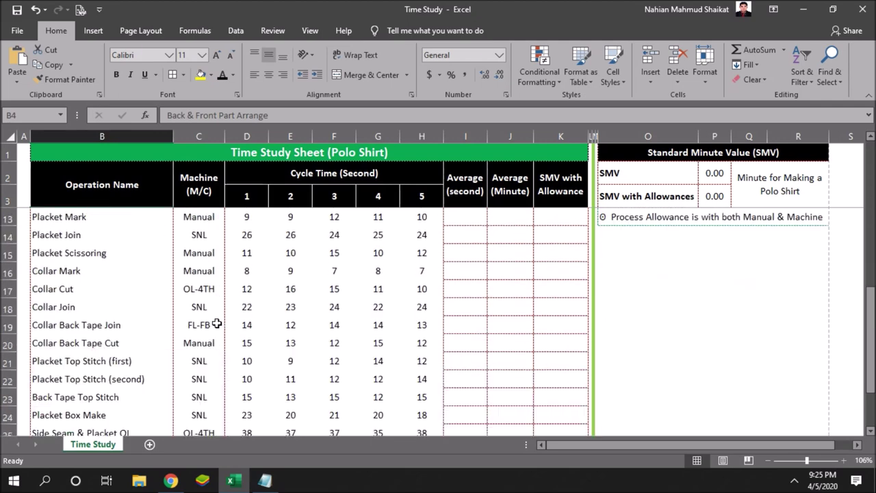
pyautogui.scroll(3, 216, 324)
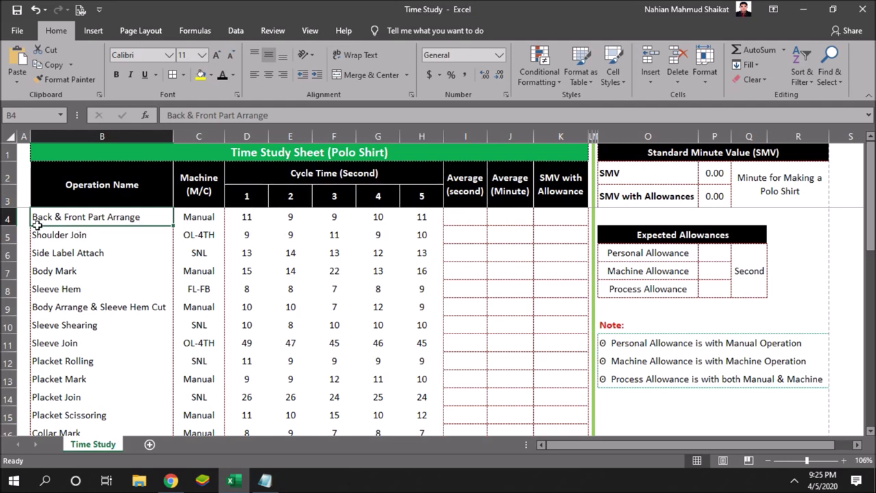
pyautogui.click(9, 218)
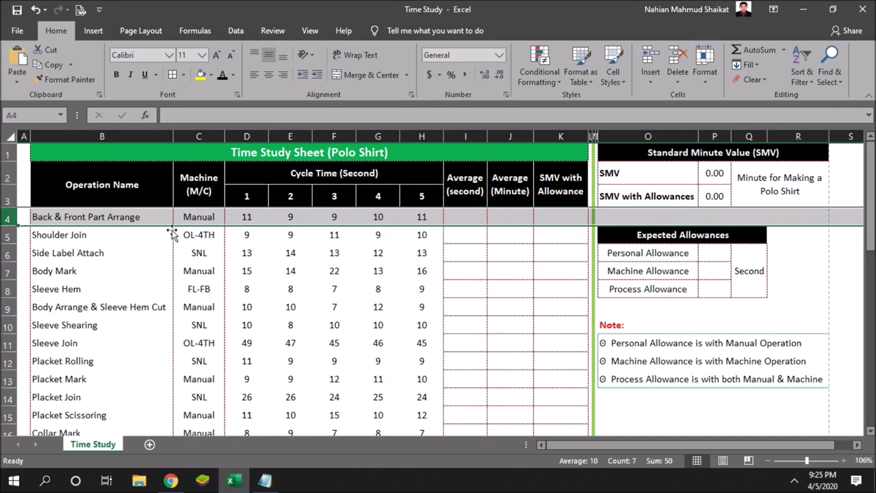
pyautogui.click(9, 235)
pyautogui.click(198, 253)
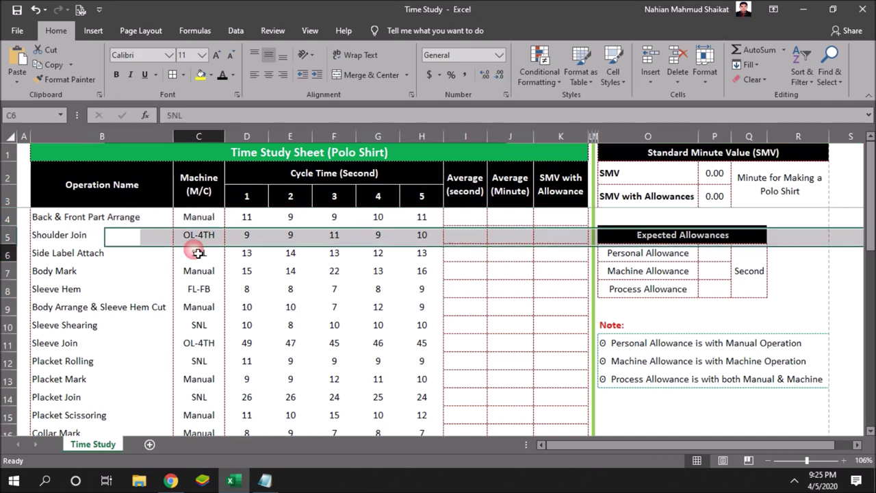
pyautogui.click(65, 219)
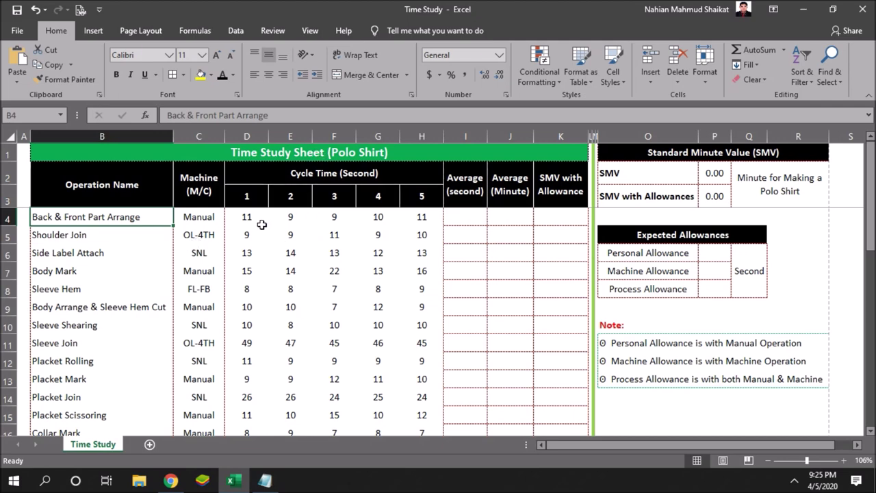
pyautogui.click(250, 219)
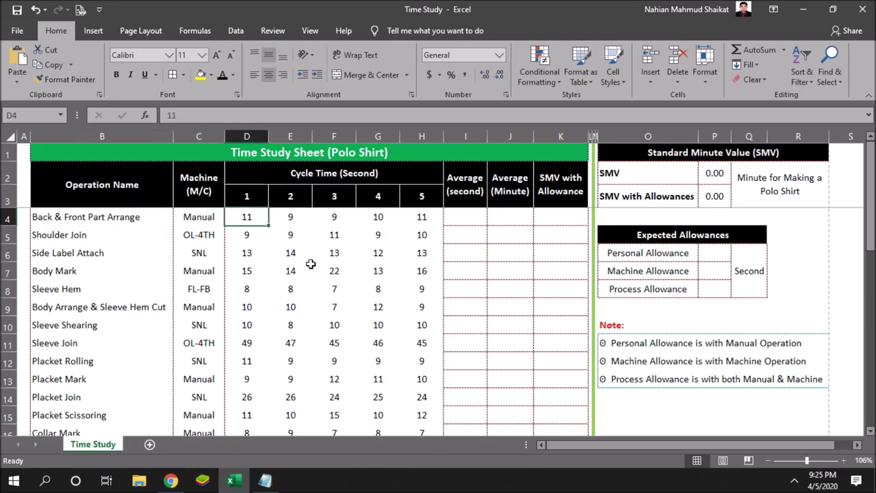
pyautogui.click(293, 218)
pyautogui.click(334, 219)
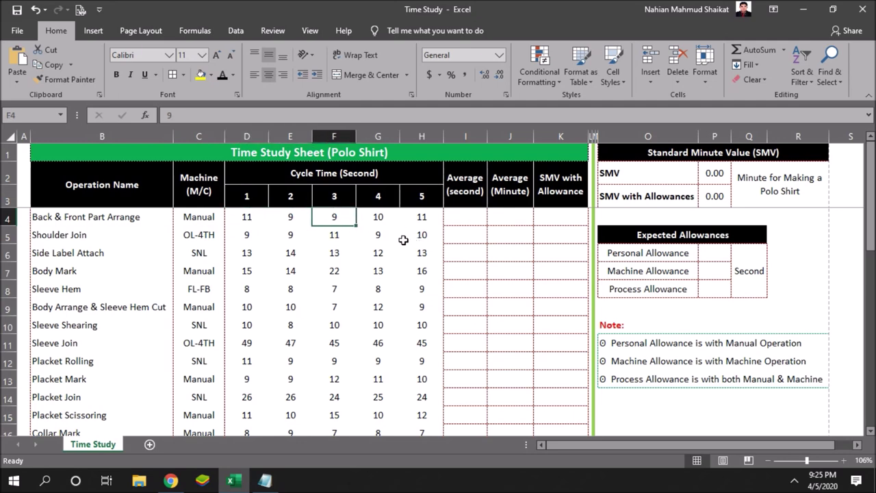
pyautogui.click(388, 220)
pyautogui.click(426, 220)
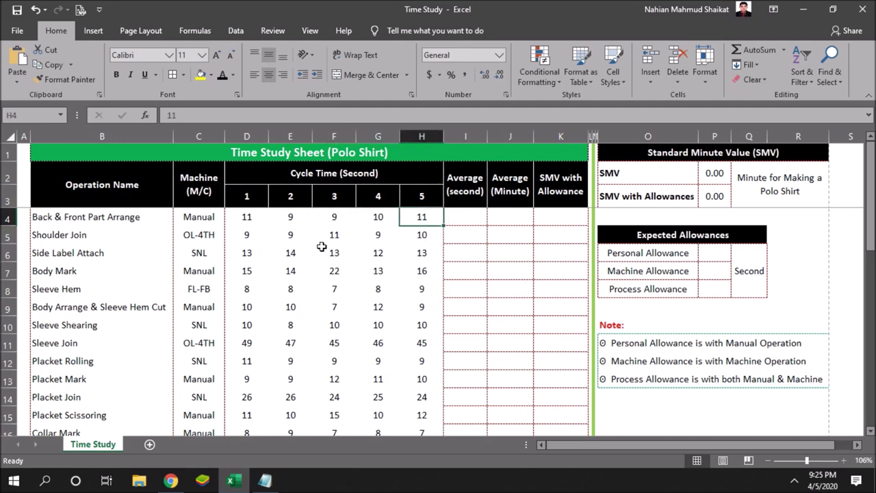
pyautogui.click(69, 239)
pyautogui.click(207, 241)
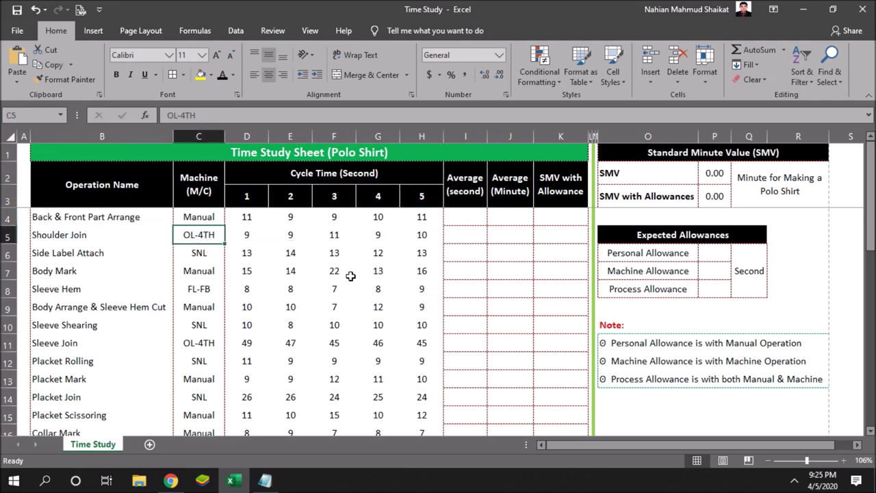
pyautogui.click(255, 239)
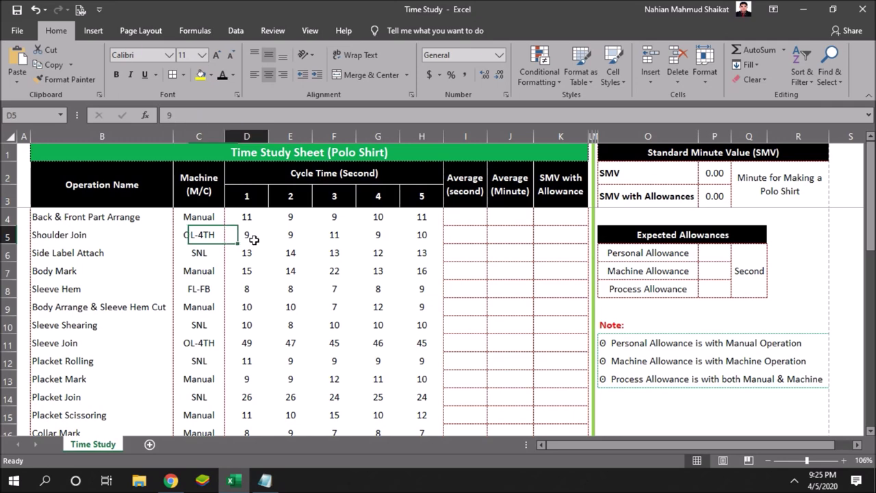
pyautogui.click(290, 237)
pyautogui.click(334, 236)
pyautogui.click(425, 239)
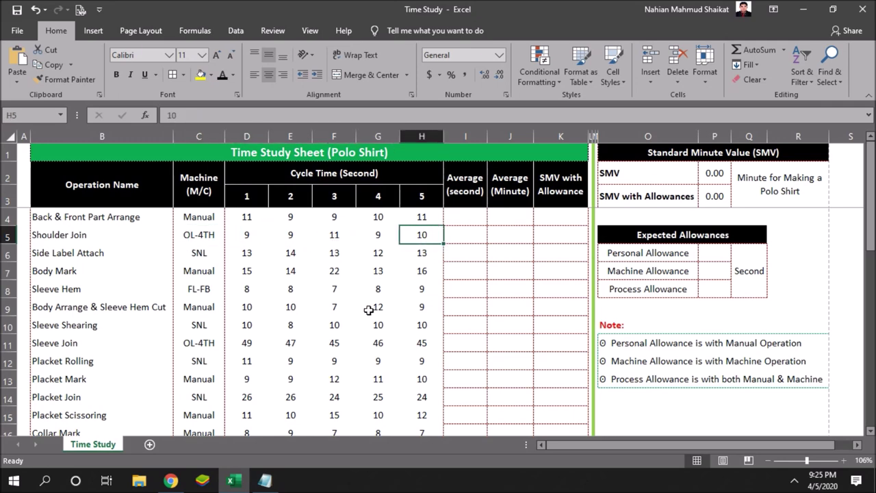
pyautogui.scroll(-1, 144, 298)
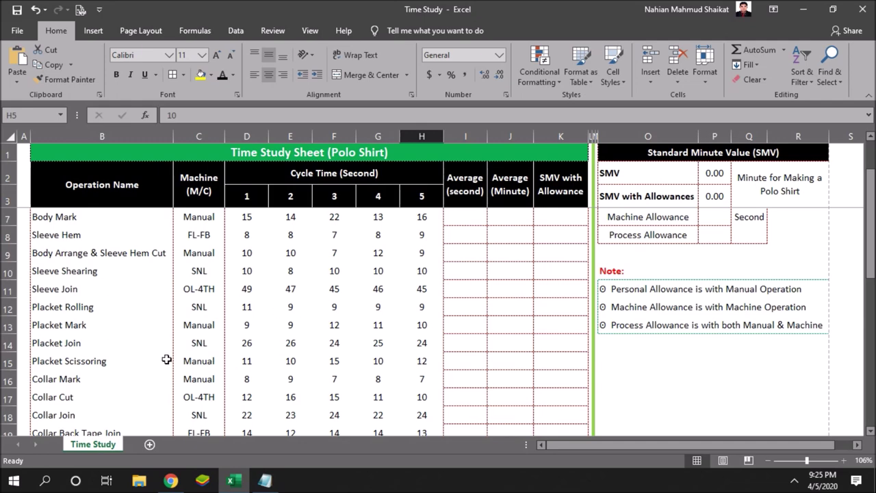
pyautogui.scroll(-2, 99, 280)
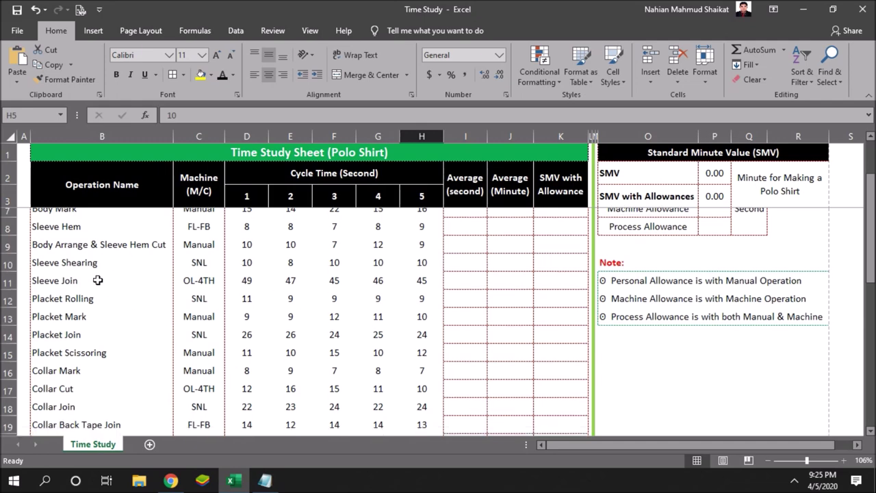
pyautogui.scroll(3, 290, 301)
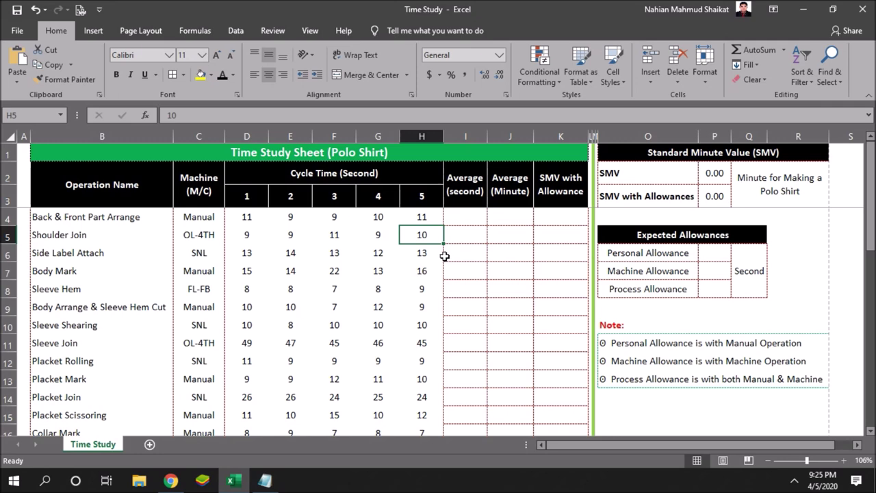
pyautogui.click(451, 219)
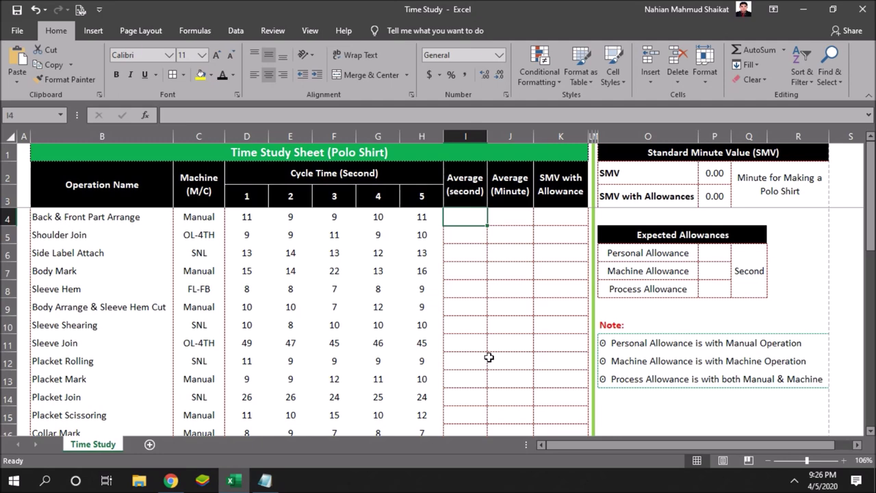
# Step: Fill column I with =AVERAGE(D4:H4) for every operation, giving a 533.6 total
pyautogui.write('=A')
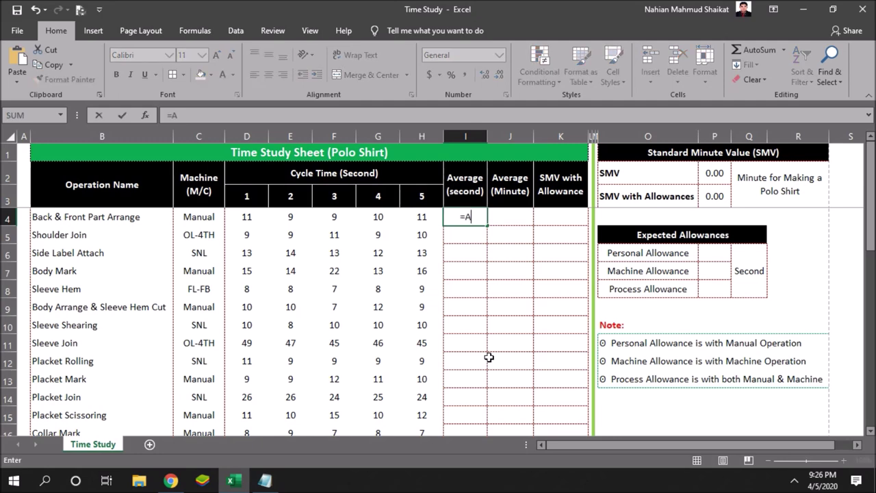
pyautogui.write('VERAG')
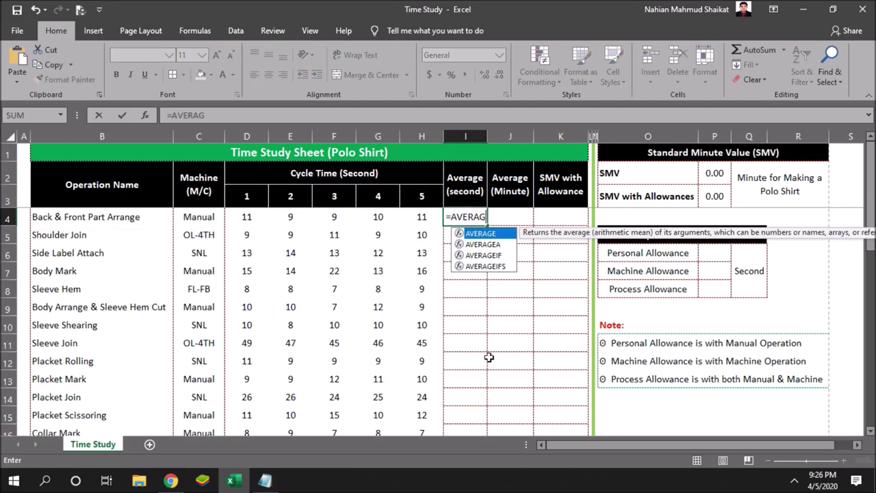
pyautogui.write('E(')
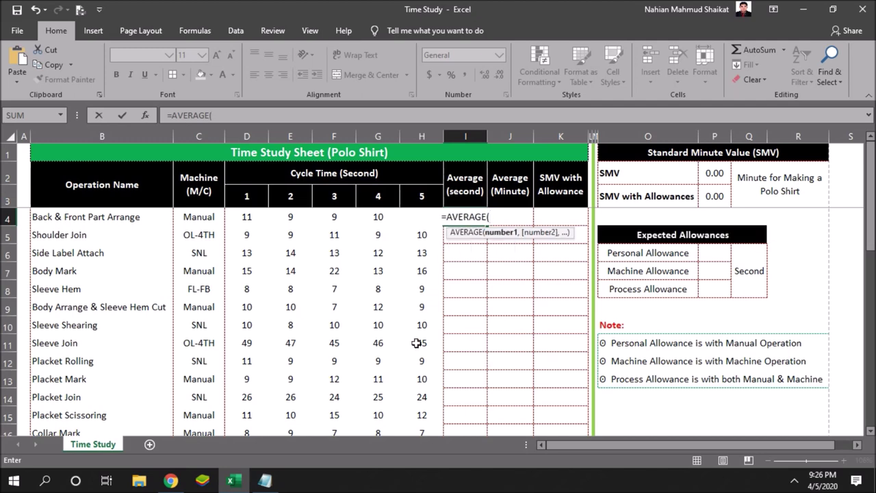
pyautogui.moveTo(254, 219); pyautogui.dragTo(423, 221)
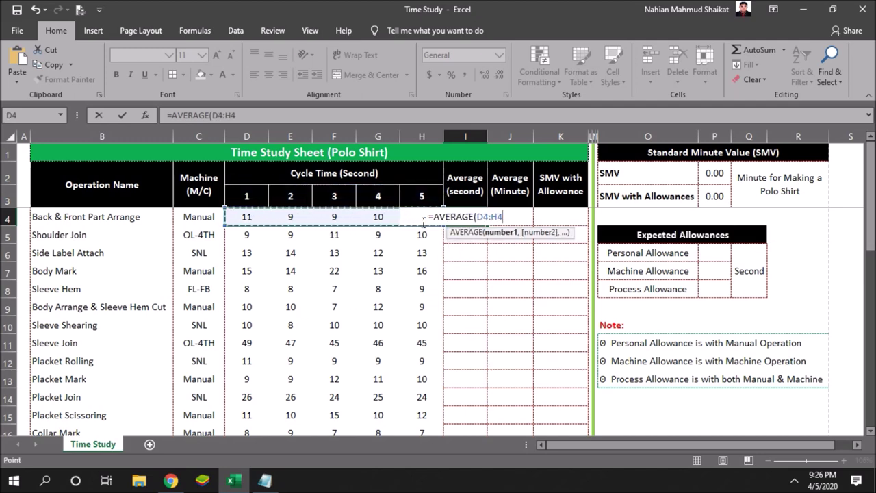
pyautogui.write(')')
pyautogui.press('Return')
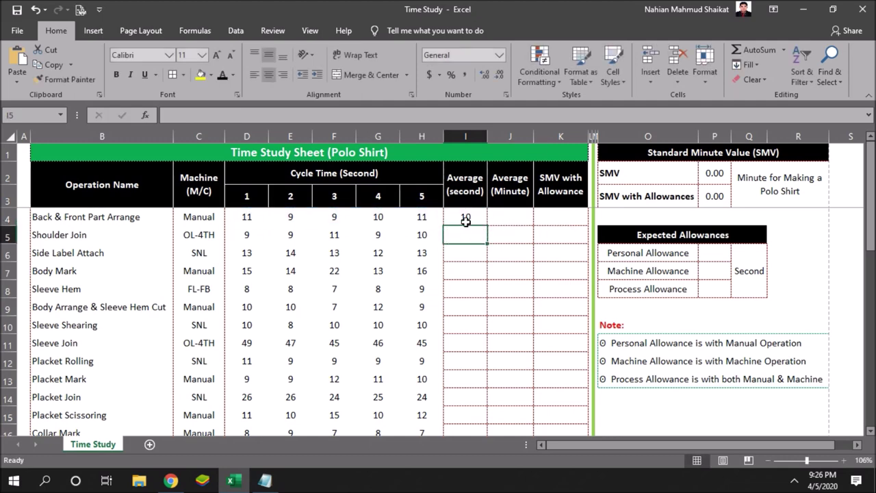
pyautogui.click(465, 218)
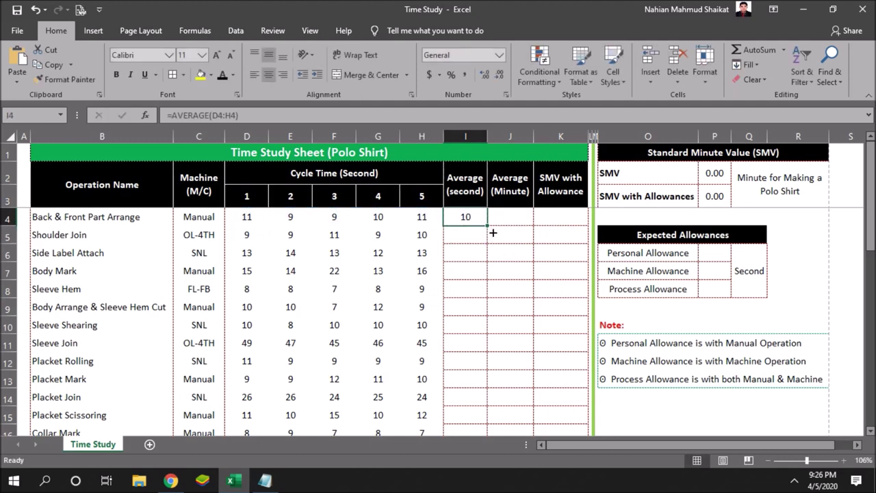
pyautogui.doubleClick(488, 227)
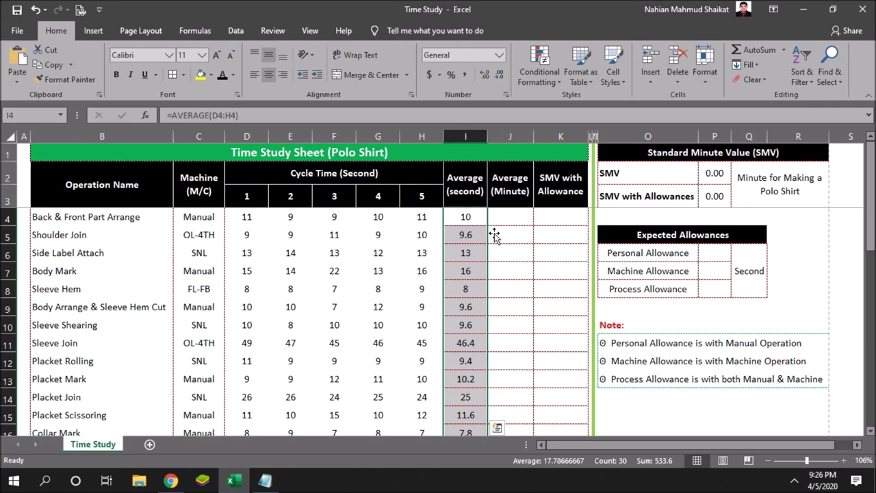
pyautogui.scroll(-7, 504, 313)
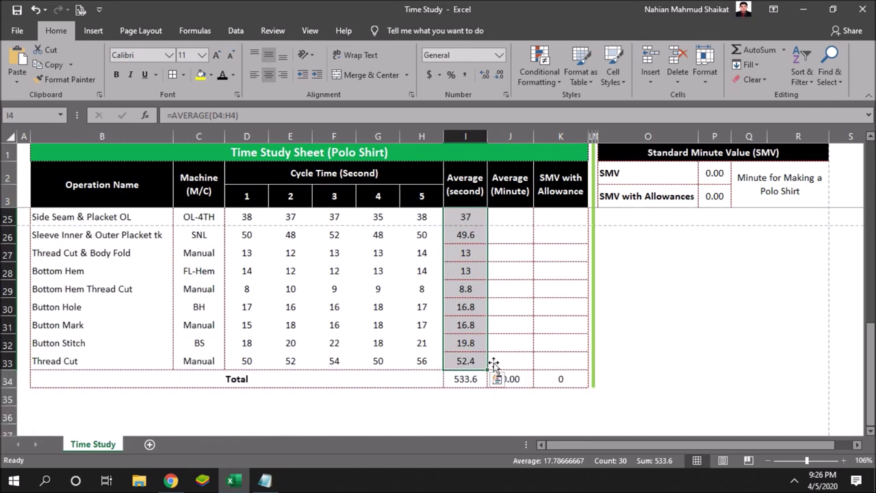
pyautogui.scroll(7, 493, 372)
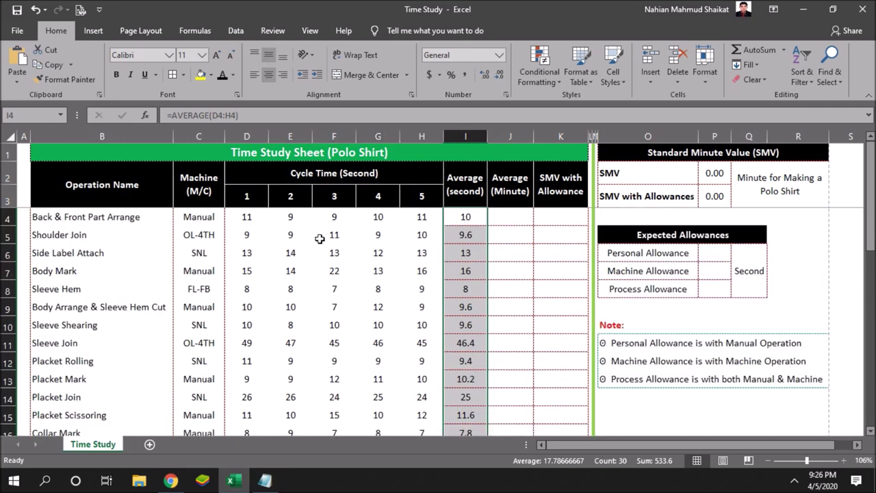
# Step: Fill column J with =I4/60 for every operation and confirm the SMV reads 8.89
pyautogui.click(504, 220)
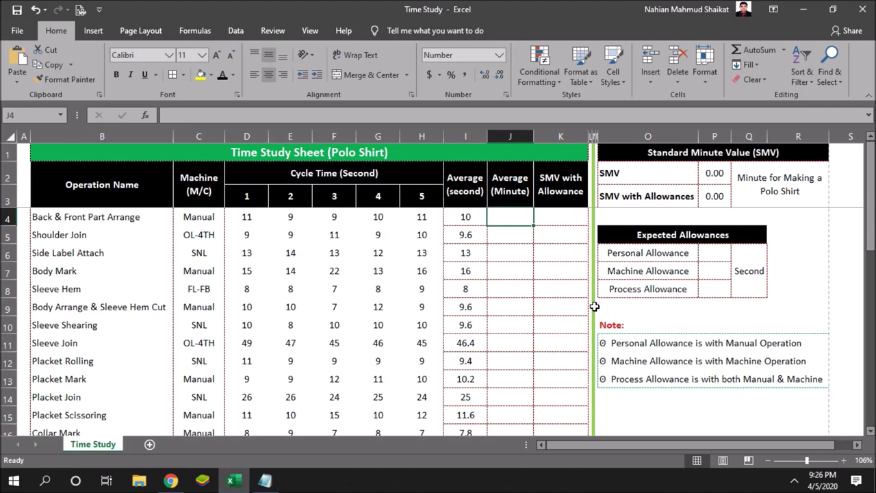
pyautogui.write('=')
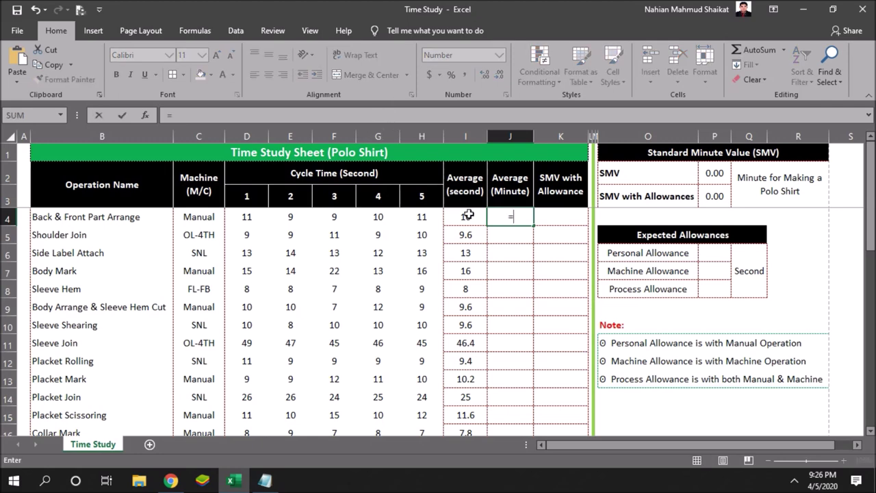
pyautogui.click(468, 217)
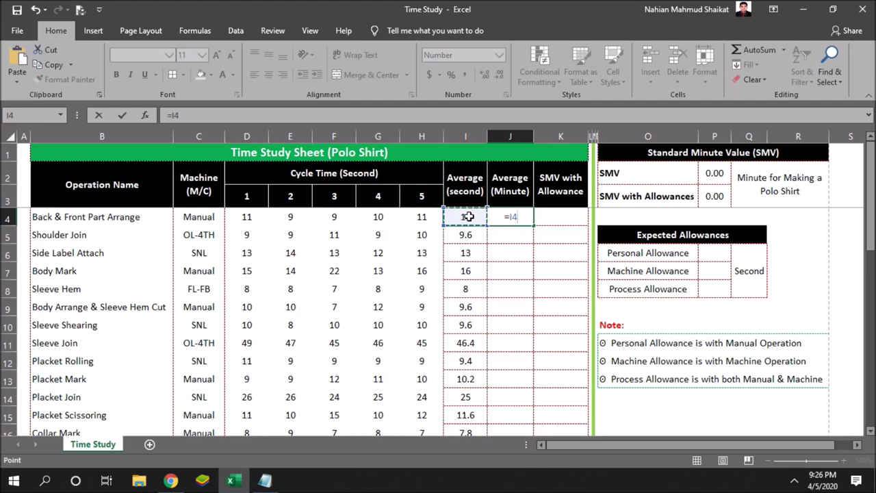
pyautogui.write('/60')
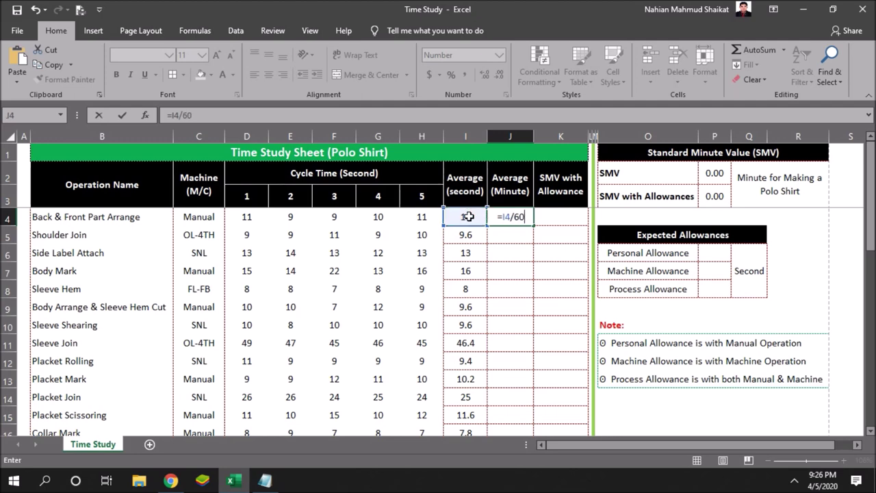
pyautogui.press('Return')
pyautogui.click(519, 219)
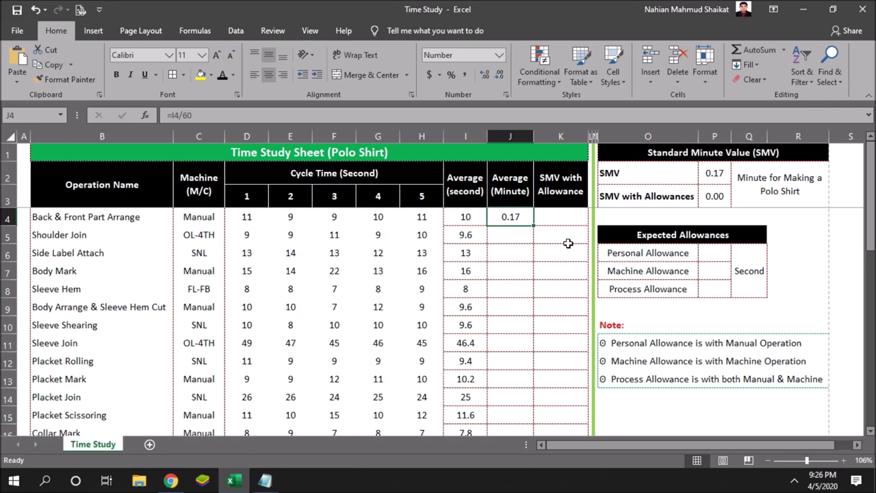
pyautogui.doubleClick(534, 226)
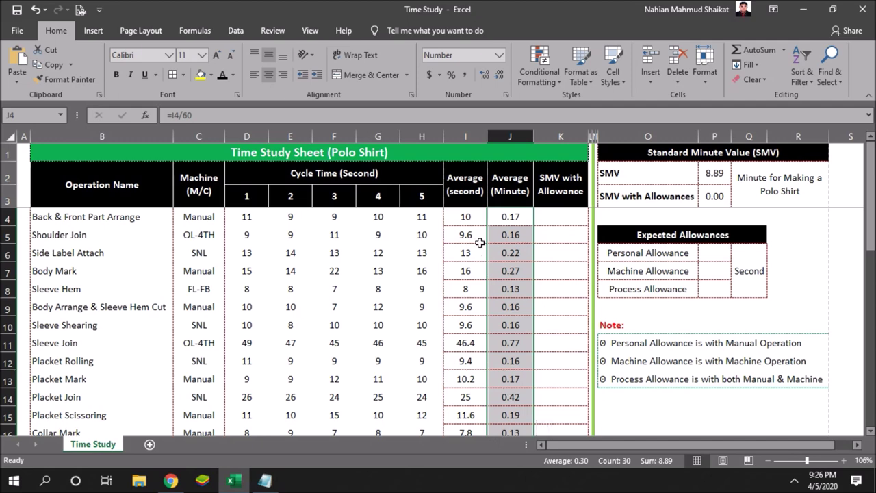
pyautogui.click(715, 175)
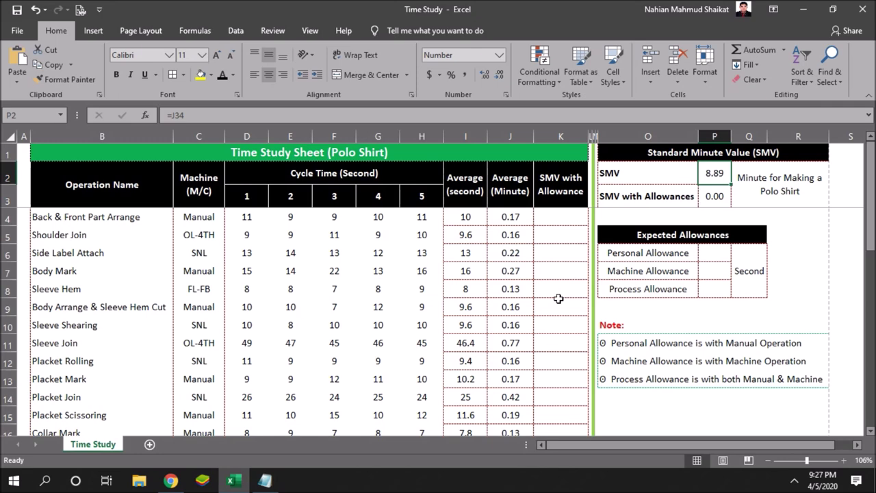
pyautogui.scroll(-9, 557, 297)
# Step: Enter personal, machine and process allowances of 5, 6 and 8 seconds
pyautogui.scroll(9, 520, 344)
pyautogui.click(716, 257)
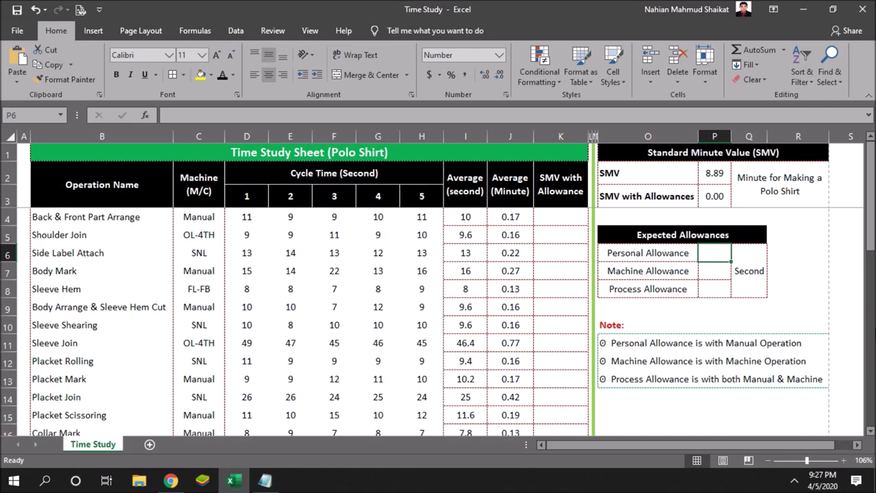
pyautogui.write('5')
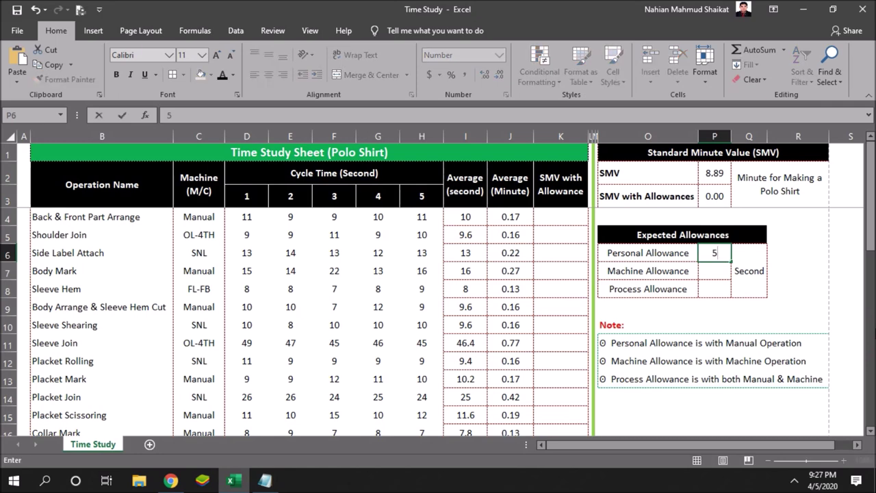
pyautogui.press('Return')
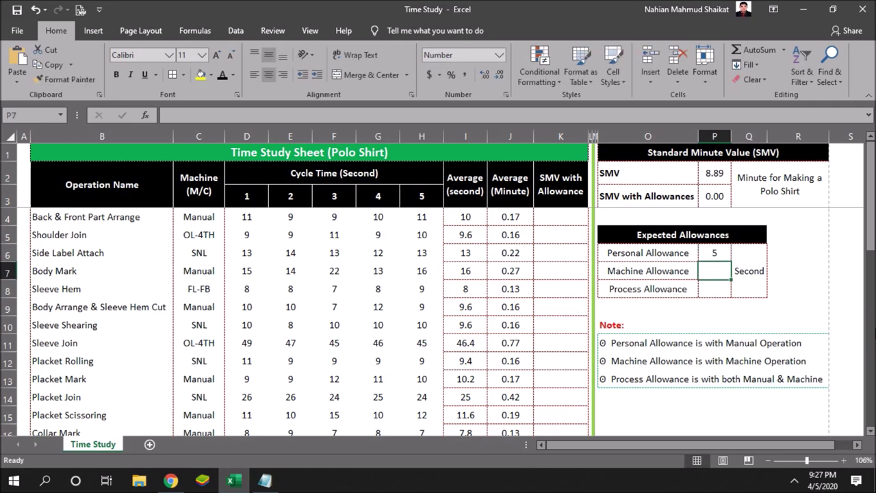
pyautogui.write('6')
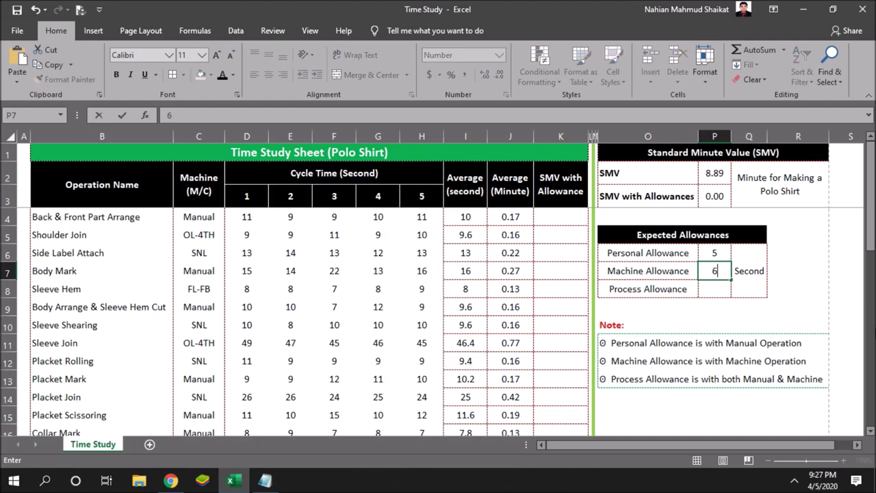
pyautogui.press('Return')
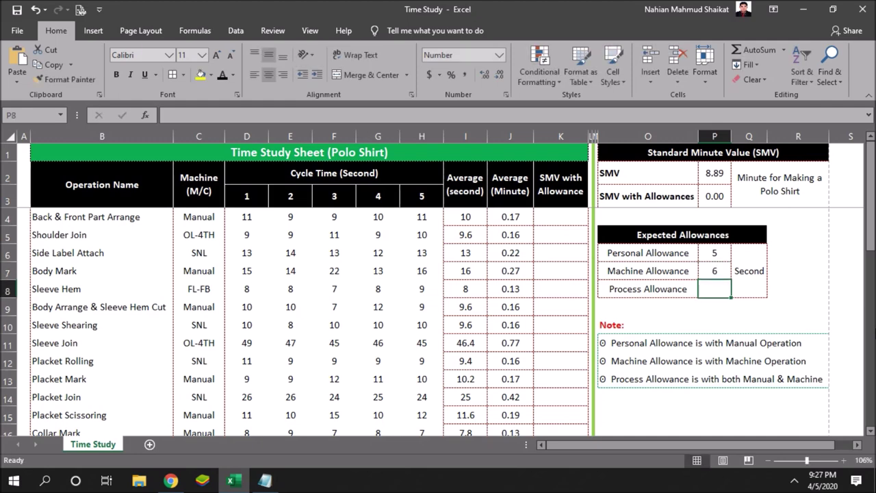
pyautogui.write('8')
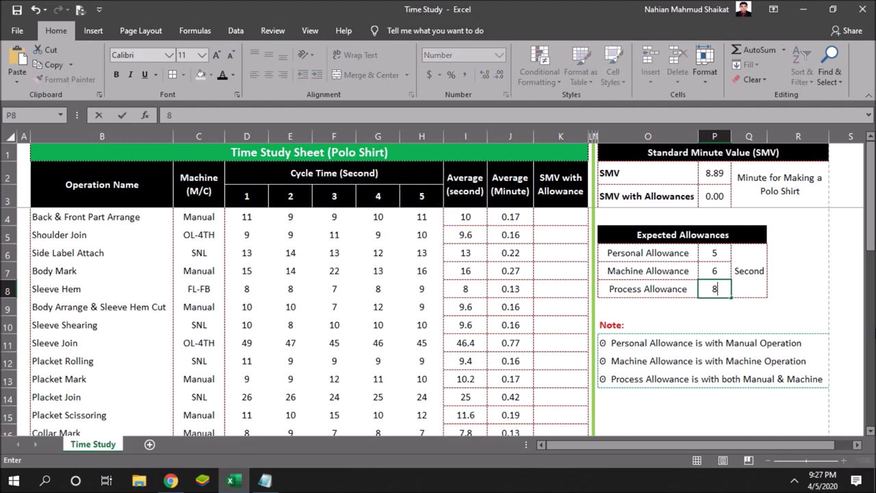
pyautogui.click(647, 288)
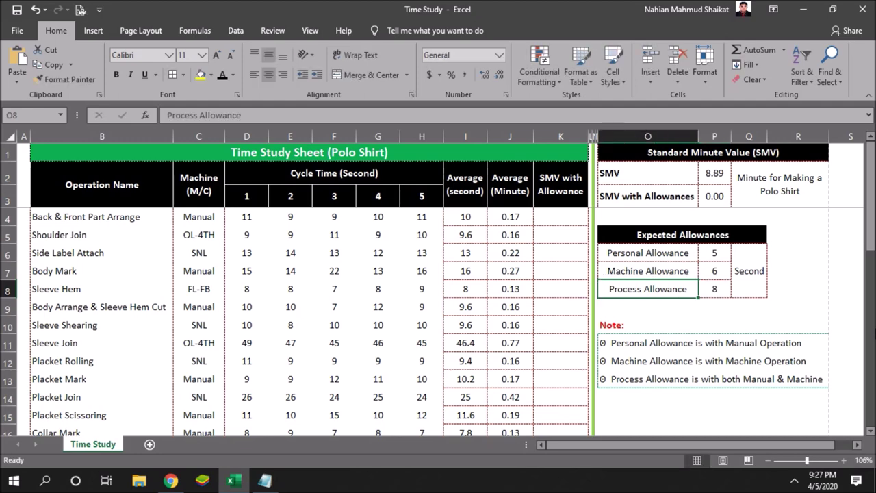
# Step: Enter =(IF(C4="Manual",(I4+$P$6),(I4+$P$7))+$P$8)/60 in K4, giving 0.38
pyautogui.click(558, 219)
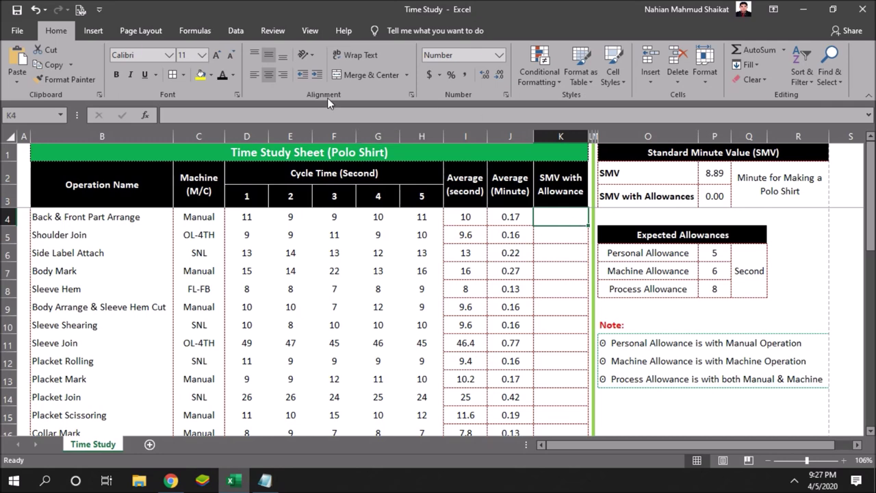
pyautogui.click(337, 116)
pyautogui.write('=(IF(C4="Manual",(I4+$P$6),(I4+$P$7))+$P$8)/60')
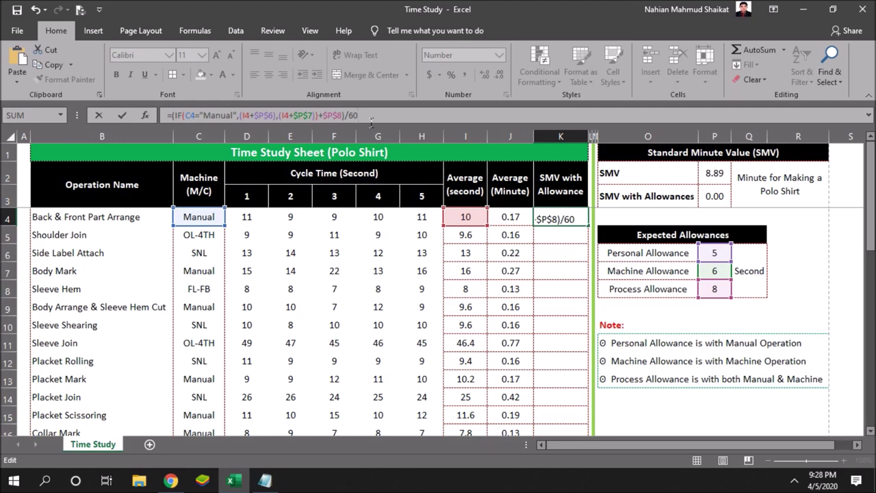
pyautogui.press('Return')
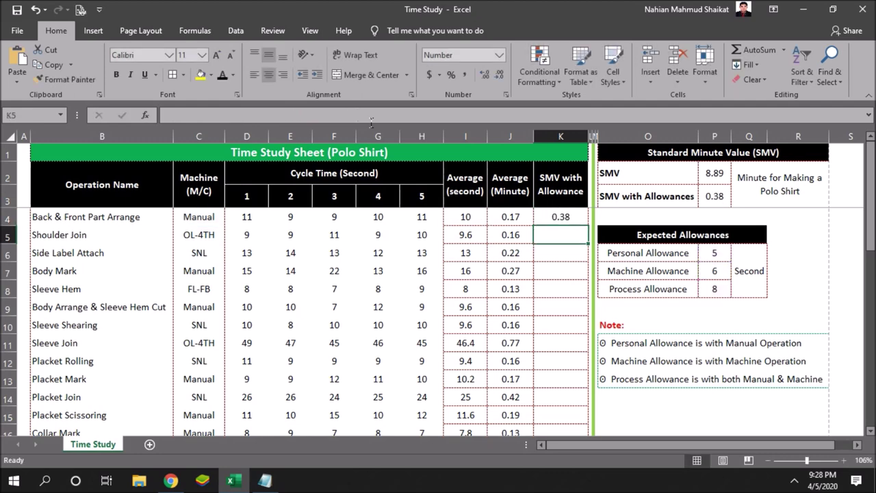
# Step: Copy the K4 allowance formula down to K33 and verify the 15.71 total
pyautogui.click(567, 223)
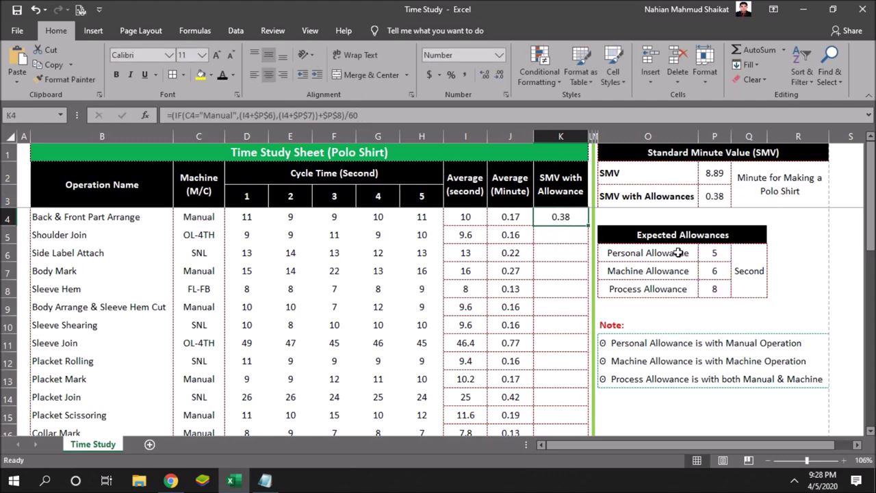
pyautogui.doubleClick(588, 226)
pyautogui.scroll(-9, 555, 358)
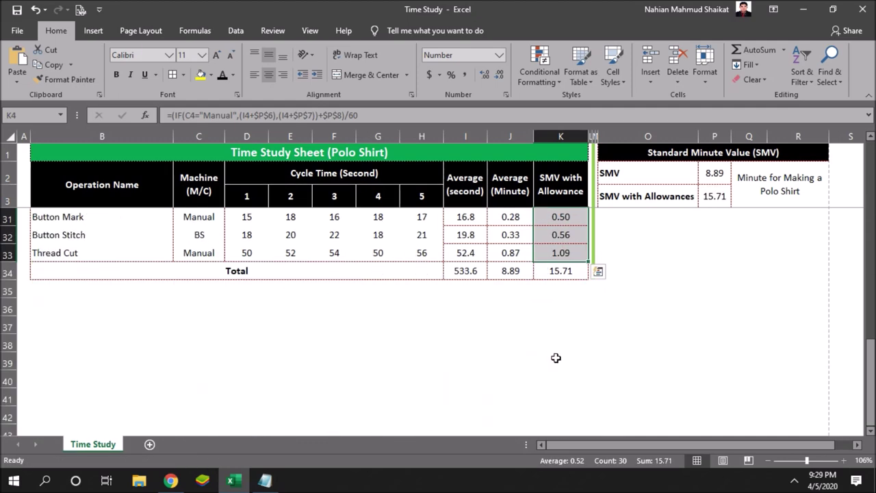
pyautogui.scroll(9, 624, 300)
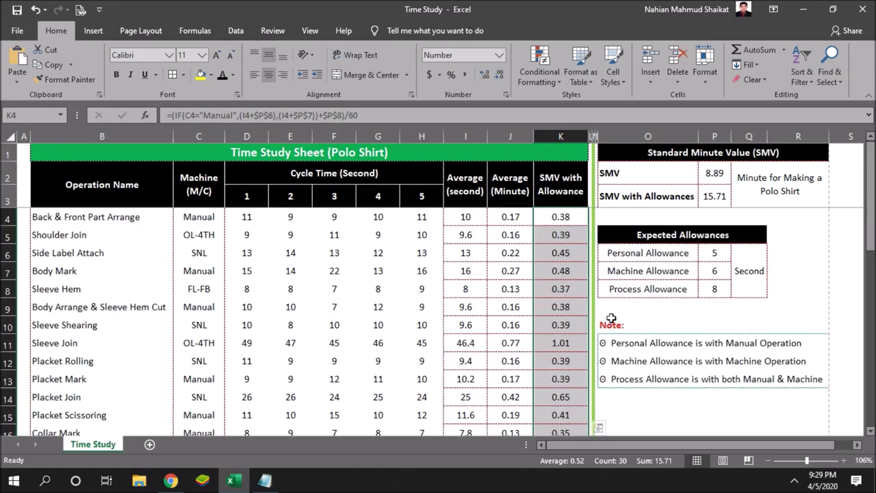
pyautogui.scroll(-8, 623, 347)
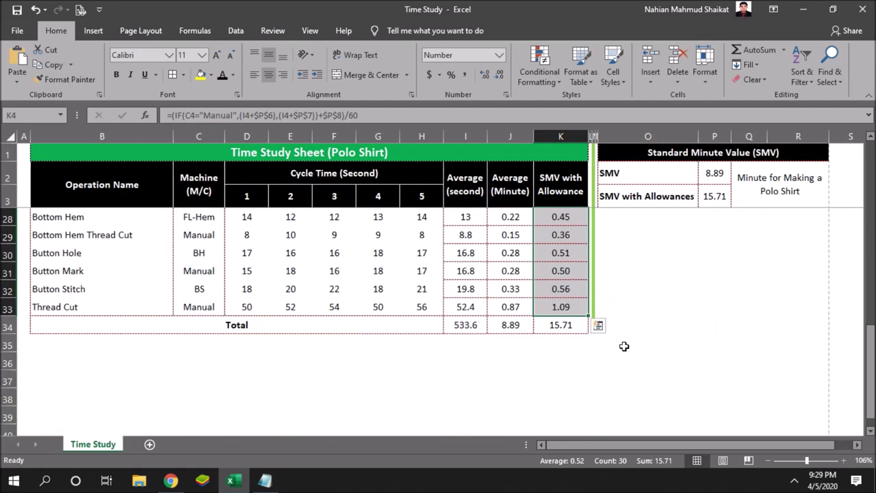
pyautogui.click(565, 327)
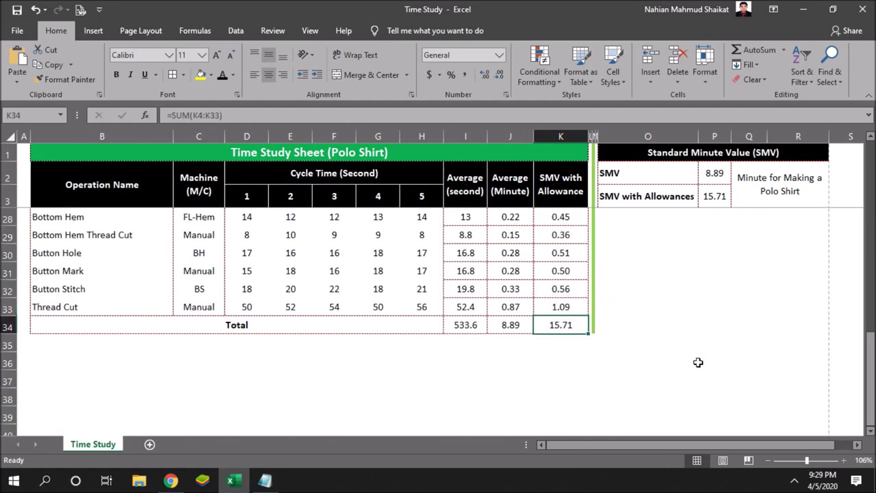
pyautogui.scroll(8, 678, 356)
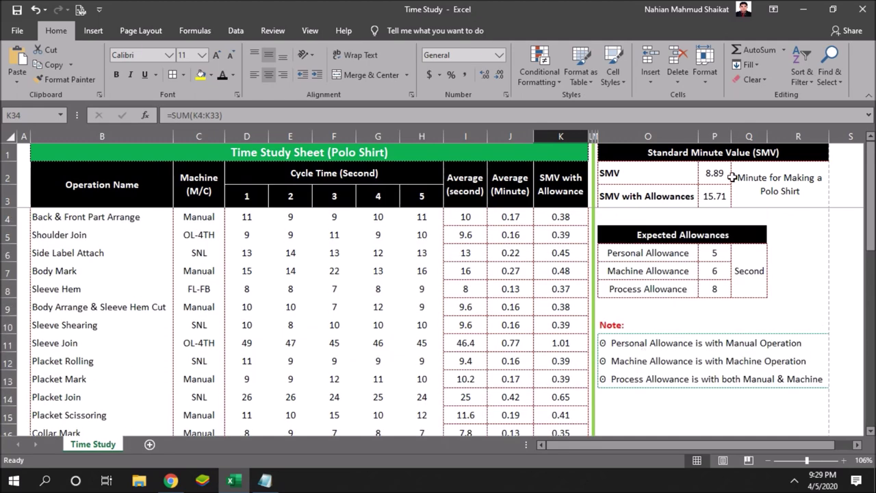
pyautogui.click(718, 200)
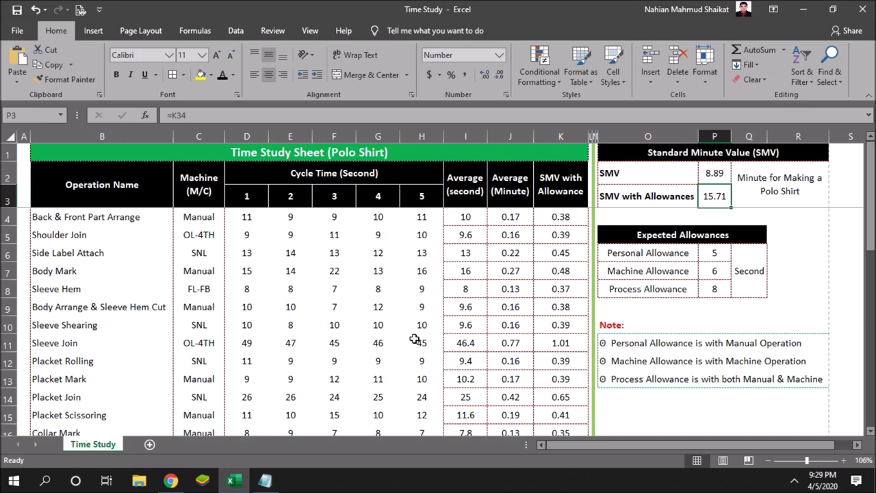
pyautogui.scroll(-3, 417, 335)
pyautogui.scroll(-6, 420, 335)
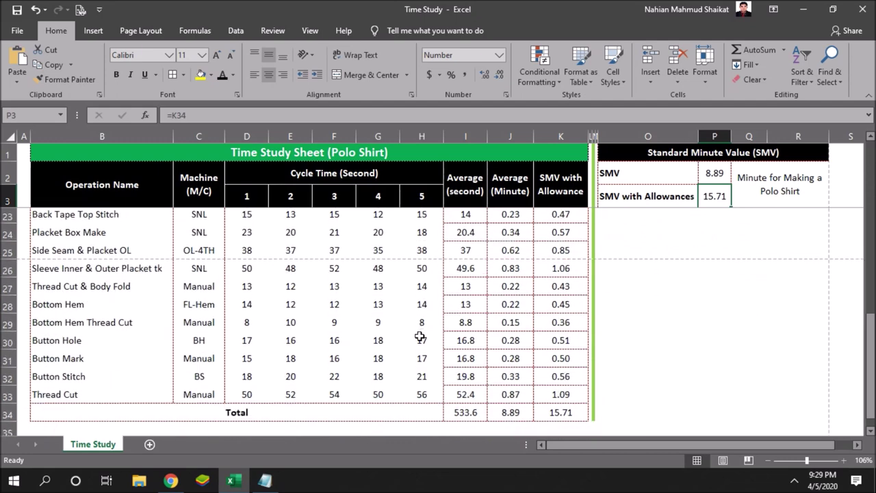
pyautogui.scroll(1, 419, 335)
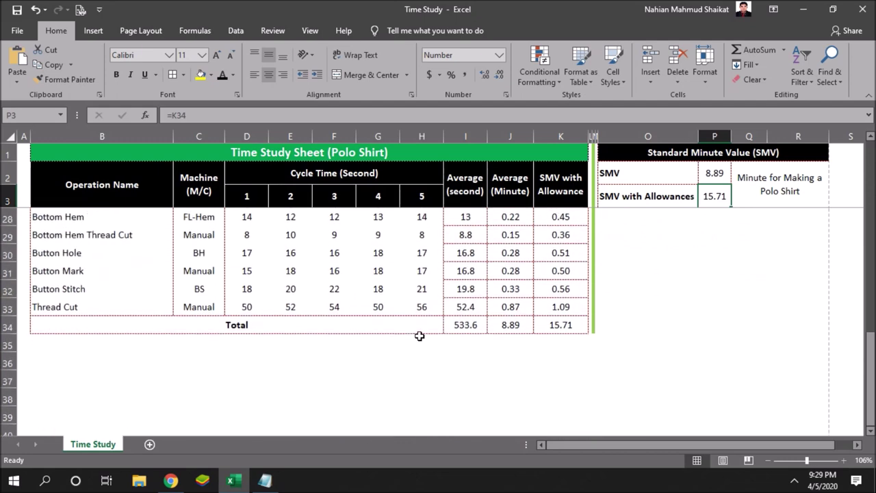
pyautogui.scroll(8, 419, 336)
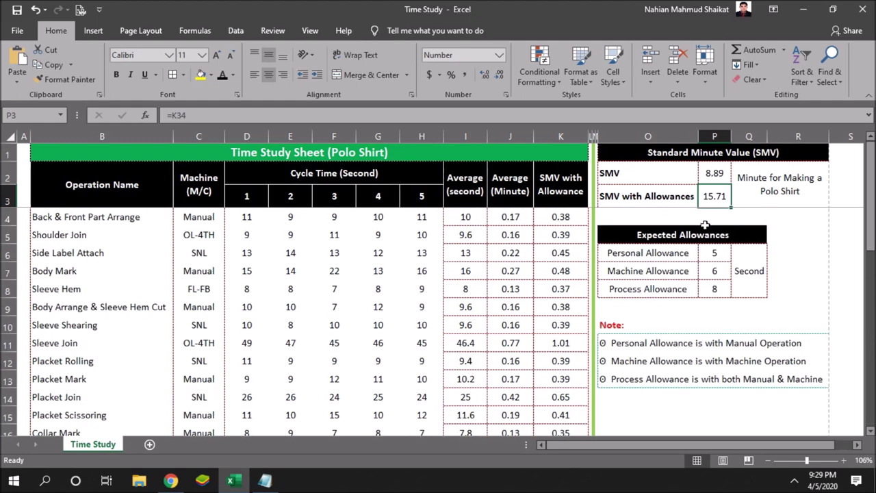
pyautogui.click(715, 180)
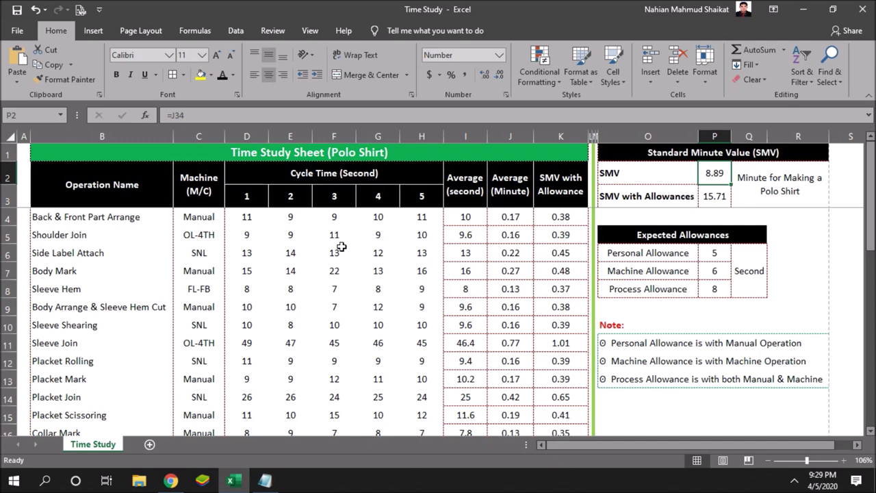
pyautogui.click(252, 219)
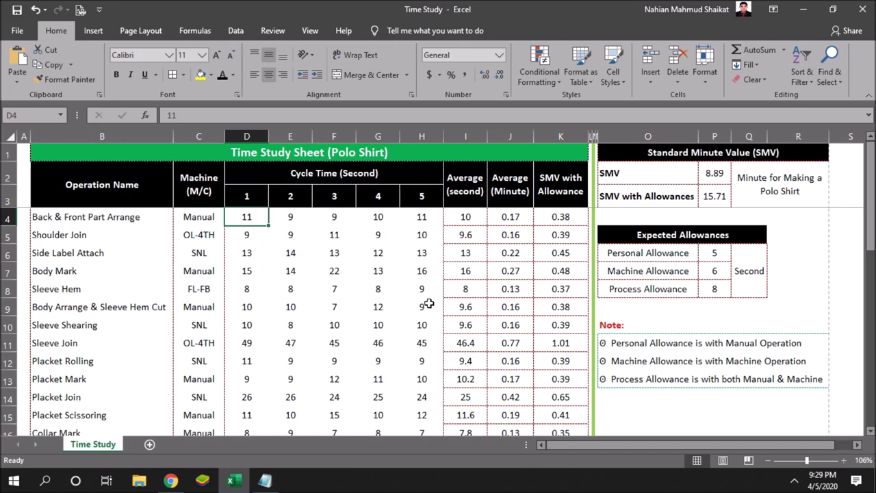
pyautogui.scroll(-2, 501, 302)
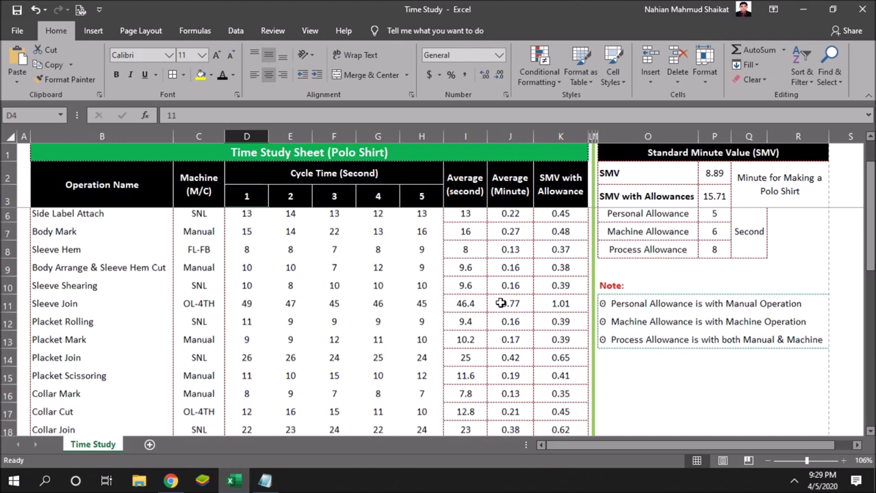
pyautogui.scroll(1, 500, 303)
pyautogui.scroll(1, 500, 303)
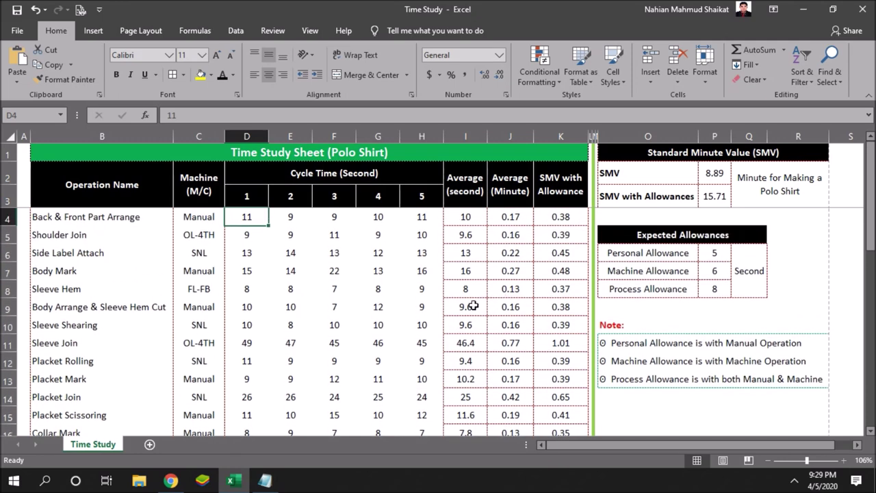